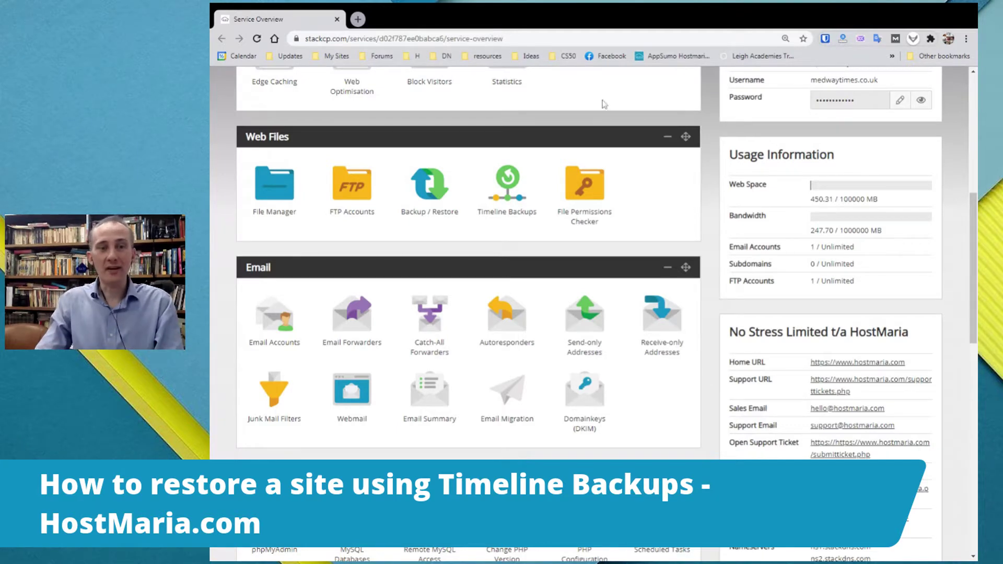
# Step: Point out the Timeline Backups feature, the stackcp.com address and the Wordpress ULTRA package type
pyautogui.moveTo(544, 219); pyautogui.dragTo(478, 211)
pyautogui.click(487, 234)
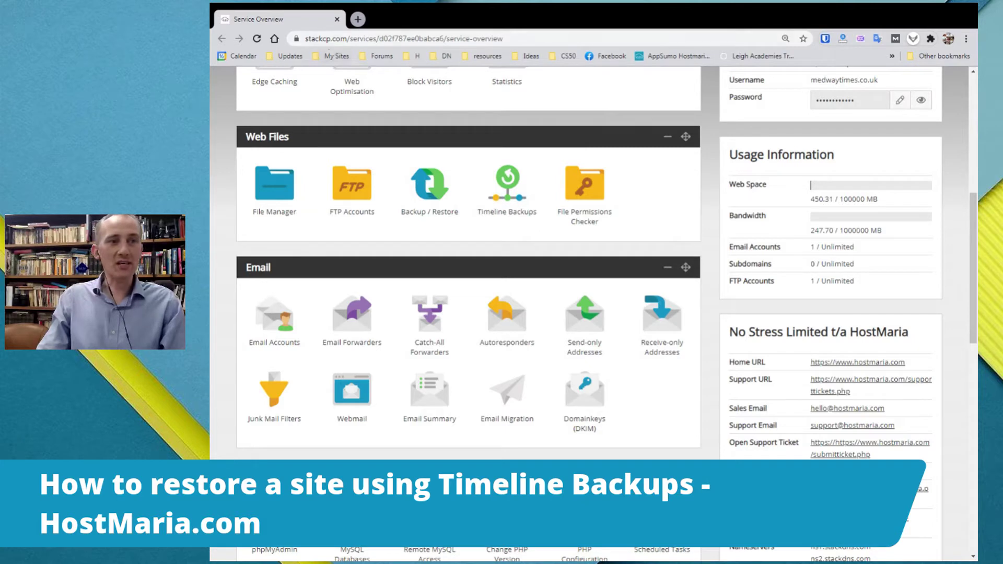
pyautogui.moveTo(305, 38); pyautogui.dragTo(375, 38)
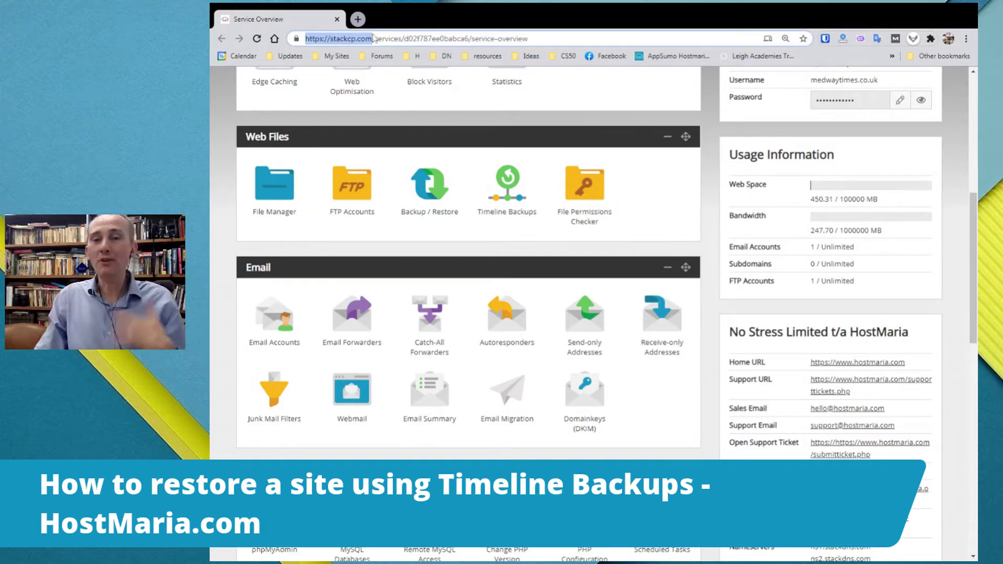
pyautogui.click(709, 222)
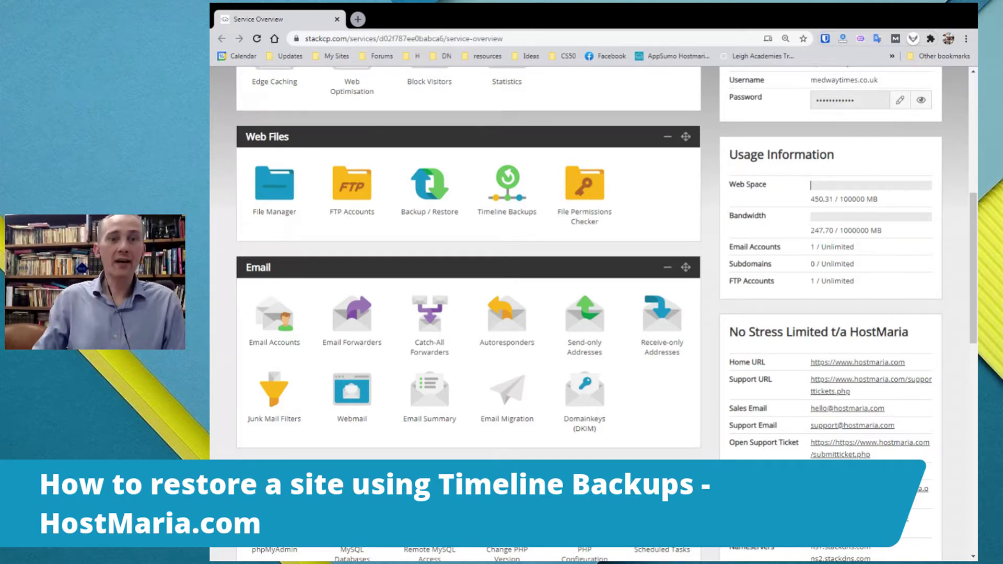
pyautogui.scroll(7, 699, 192)
pyautogui.scroll(-1, 699, 193)
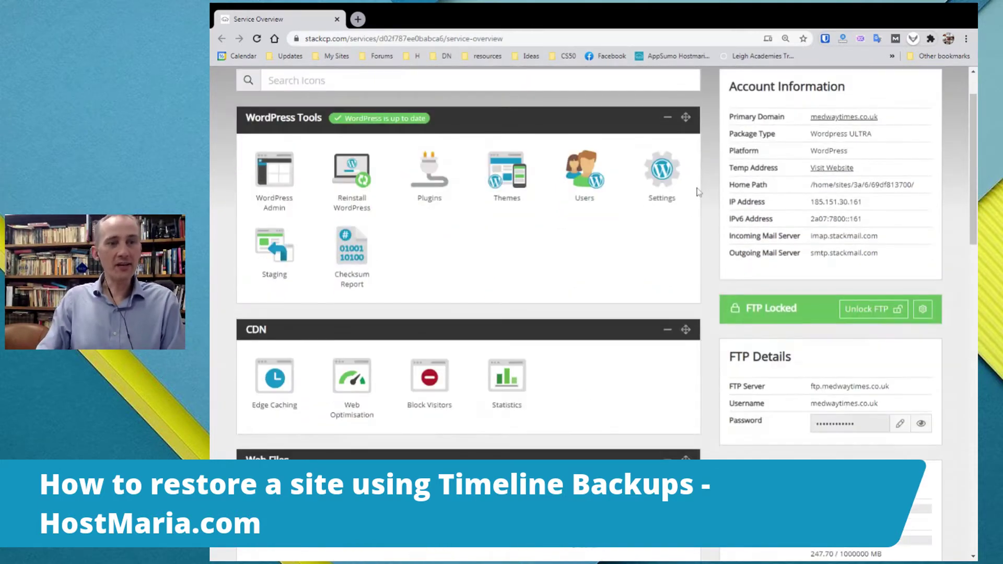
pyautogui.scroll(-3, 698, 192)
pyautogui.scroll(4, 530, 224)
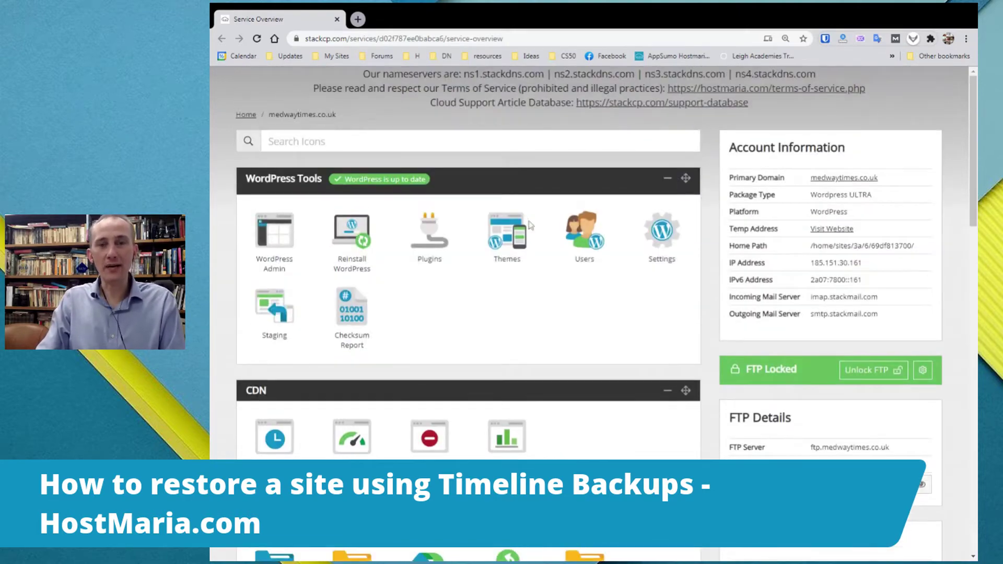
pyautogui.moveTo(890, 194); pyautogui.dragTo(809, 201)
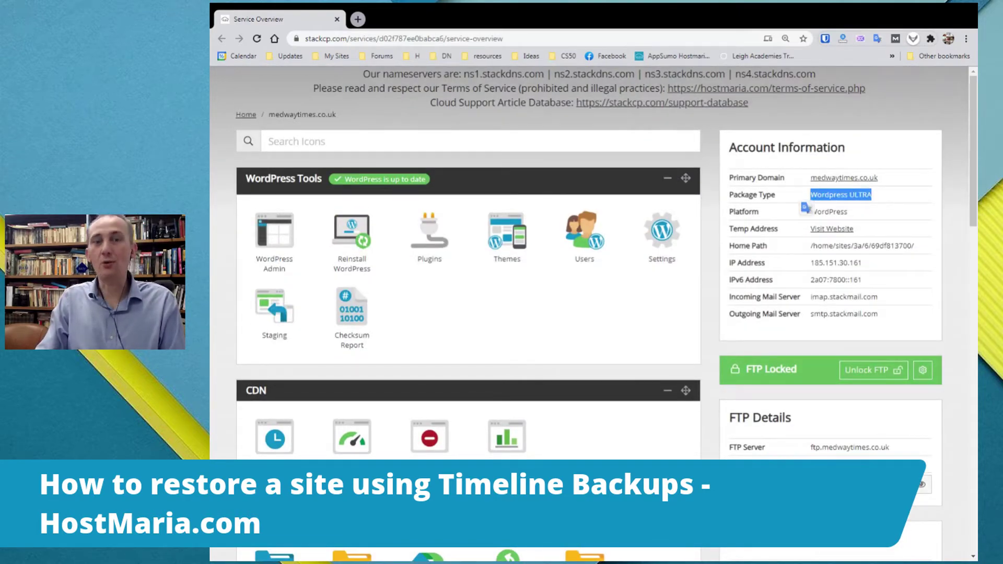
pyautogui.click(882, 199)
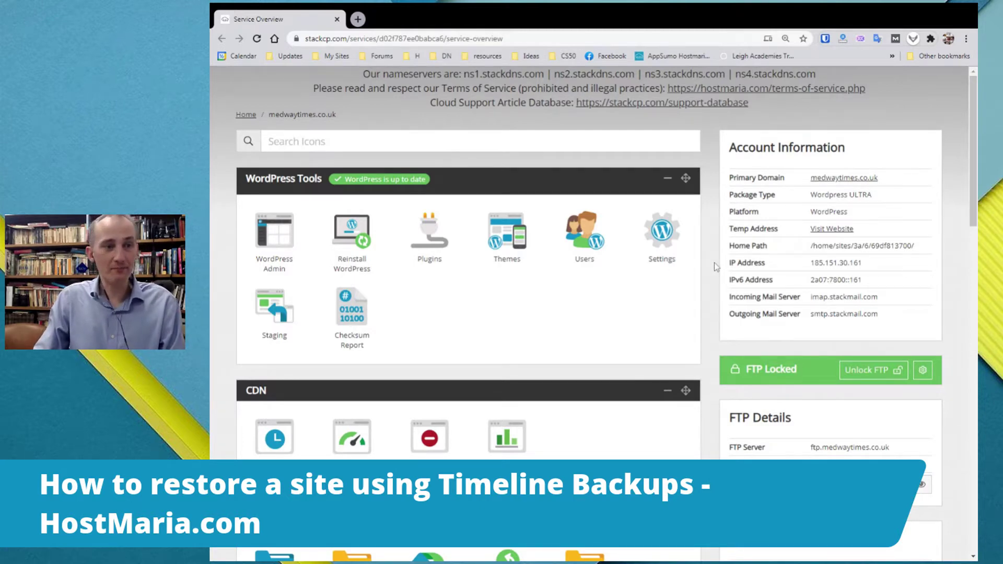
# Step: Open the Timeline Backups page from the Web Files section
pyautogui.scroll(-4, 710, 261)
pyautogui.scroll(3, 700, 213)
pyautogui.scroll(-7, 700, 213)
pyautogui.moveTo(544, 163); pyautogui.dragTo(477, 158)
pyautogui.click(514, 163)
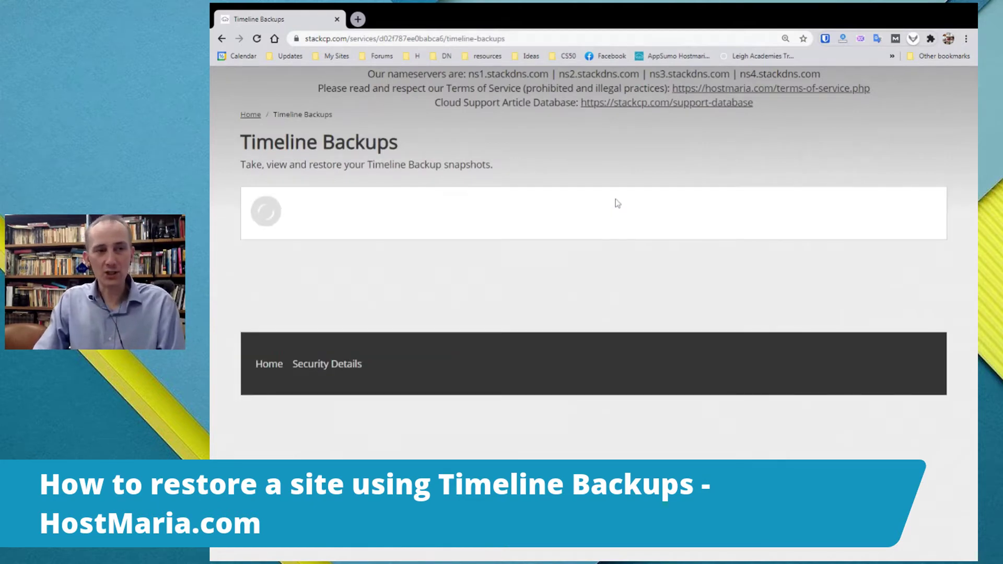
# Step: Open View Snapshots on the medwaytimes.co.uk Web row, bringing up the form preset to 30 Nov 2020, 03:46
pyautogui.moveTo(250, 142); pyautogui.dragTo(356, 149)
pyautogui.click(402, 145)
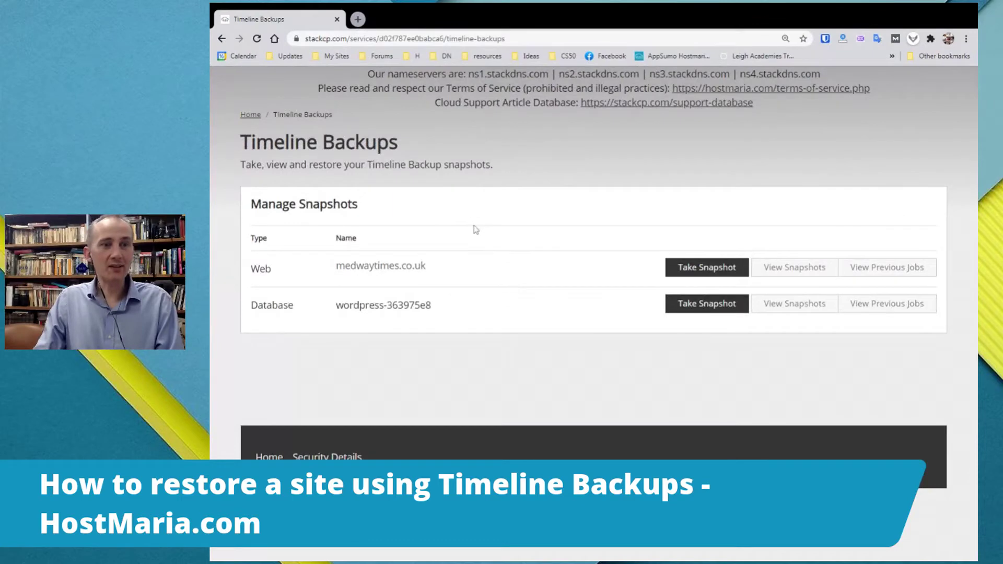
pyautogui.moveTo(432, 266); pyautogui.dragTo(261, 267)
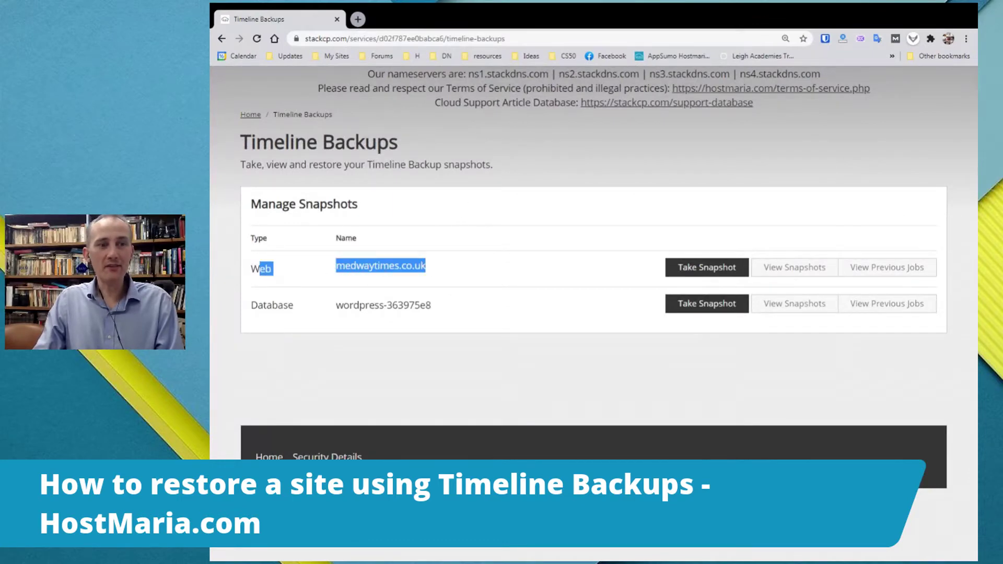
pyautogui.doubleClick(261, 268)
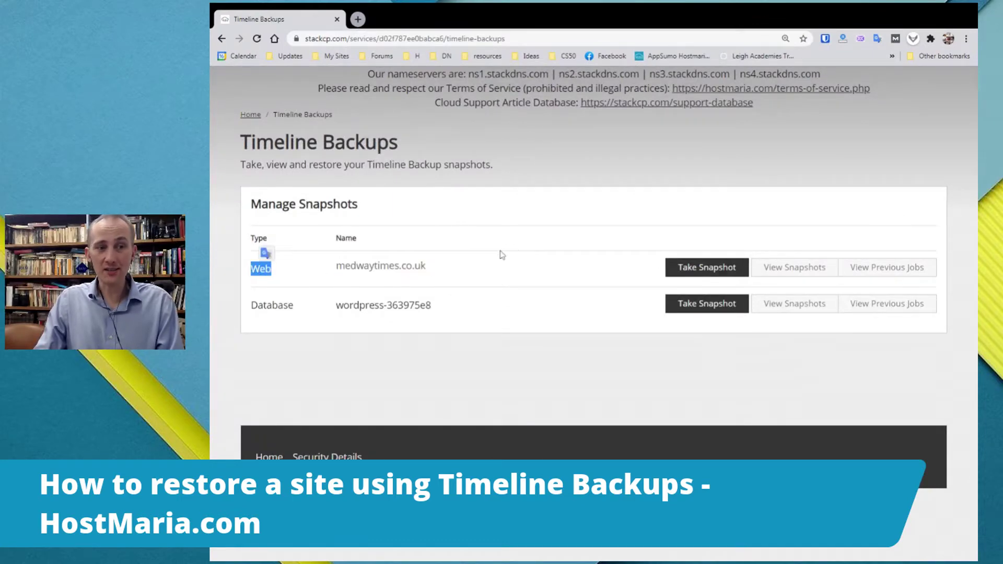
pyautogui.click(309, 271)
pyautogui.moveTo(304, 308); pyautogui.dragTo(274, 321)
pyautogui.click(376, 348)
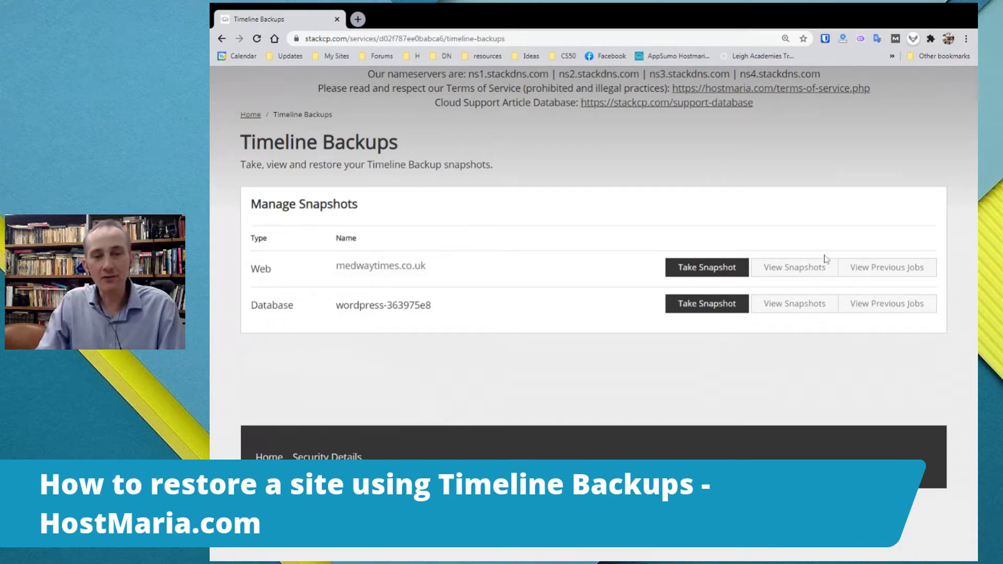
pyautogui.click(807, 277)
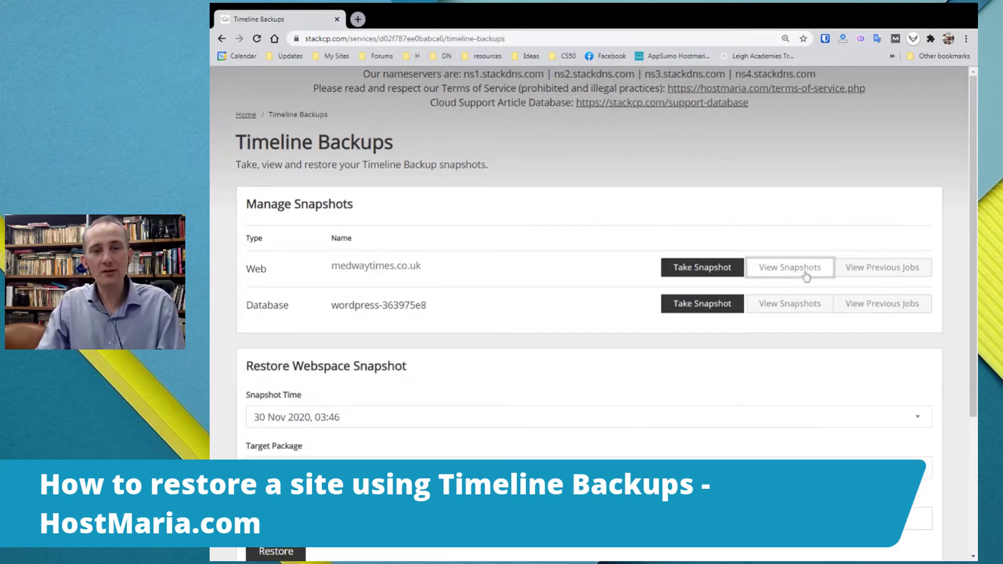
# Step: Pick the 28 Nov 2020, 03:56 snapshot time, keep the target package, and start the restore
pyautogui.scroll(-2, 627, 198)
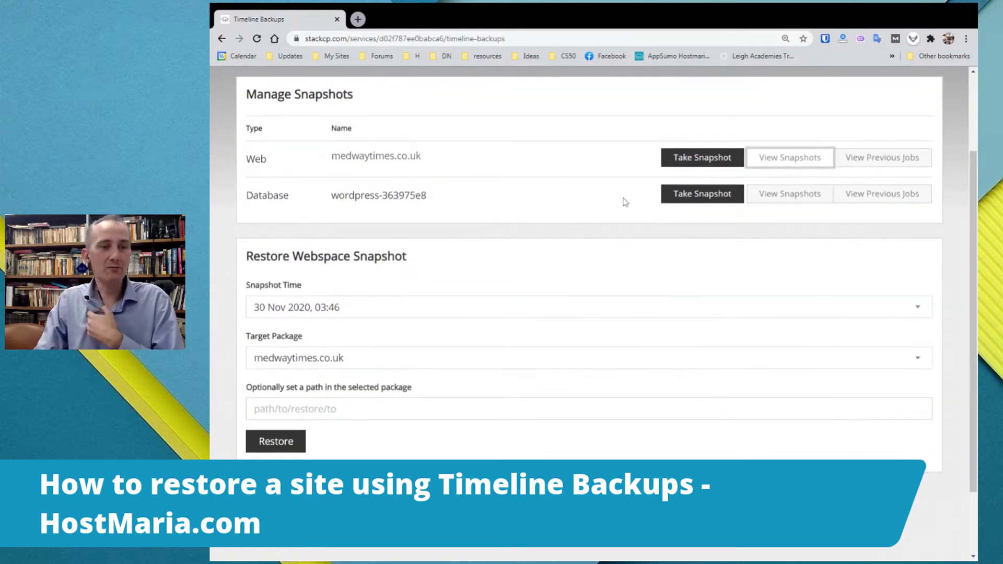
pyautogui.click(368, 312)
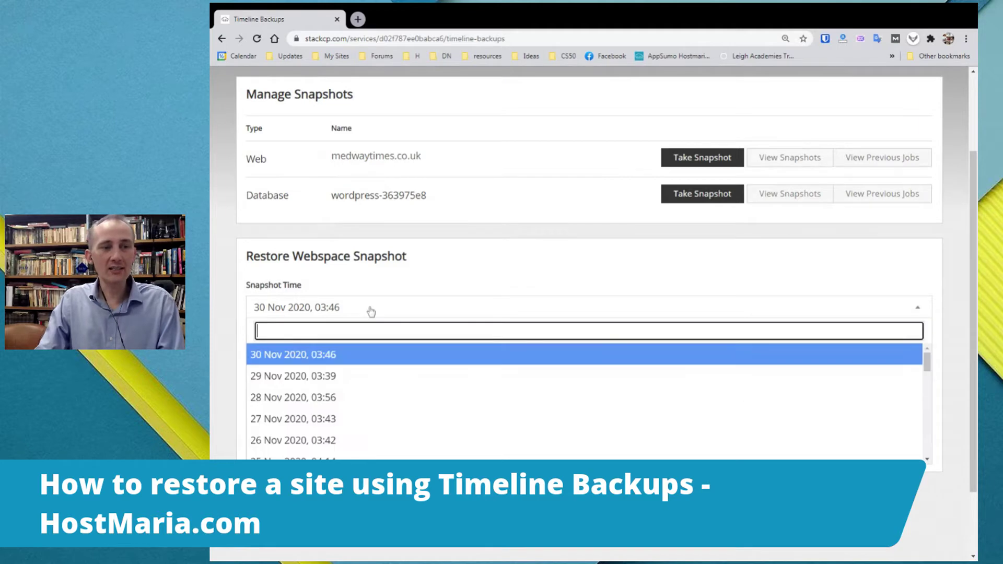
pyautogui.click(322, 401)
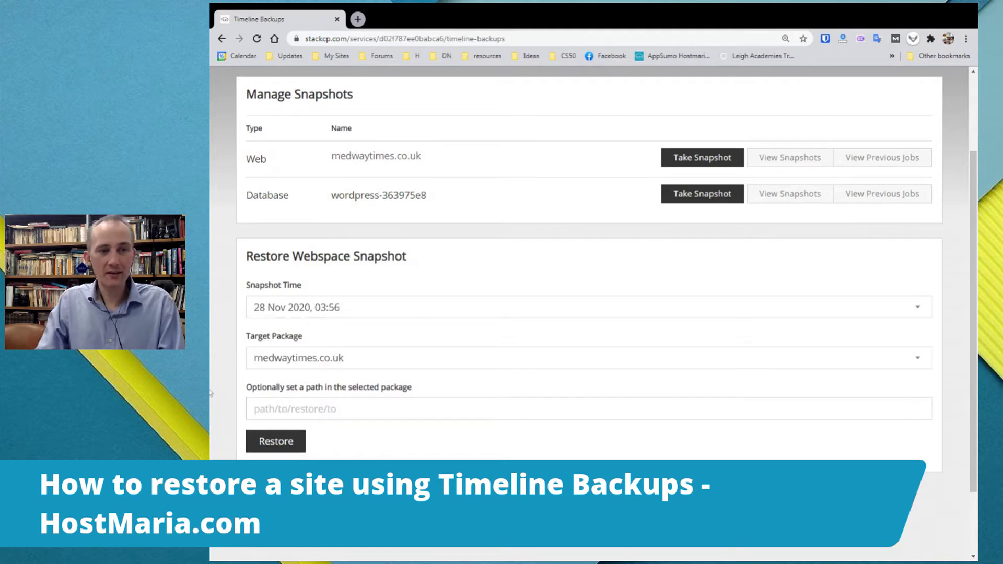
pyautogui.click(281, 445)
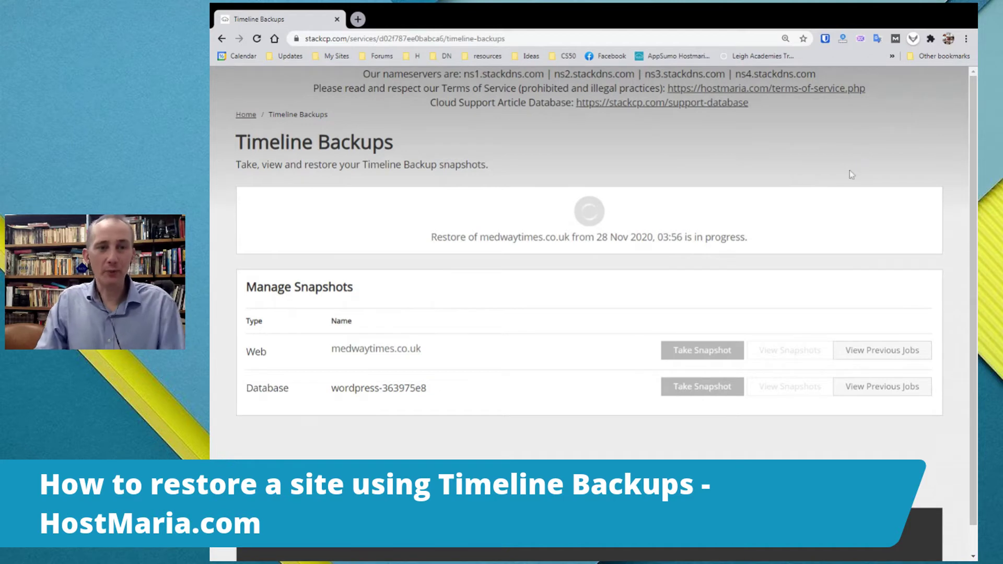
# Step: Wait until the 28 Nov 2020 web space restore-in-progress notice clears
pyautogui.moveTo(712, 238); pyautogui.dragTo(554, 238)
pyautogui.click(554, 238)
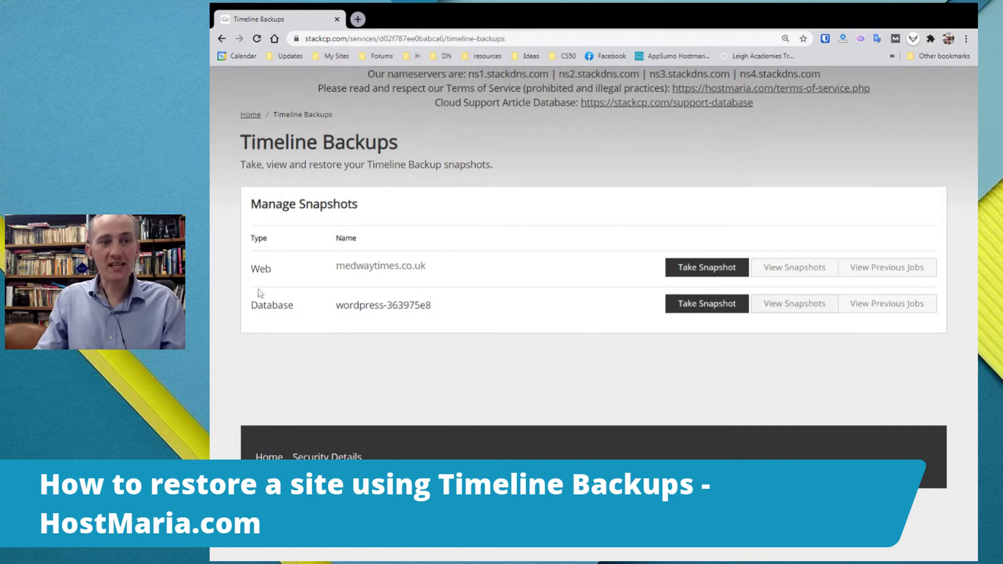
# Step: Point out medwaytimes.co.uk and database wordpress-363975e8, then view the database's snapshots
pyautogui.moveTo(437, 268); pyautogui.dragTo(335, 267)
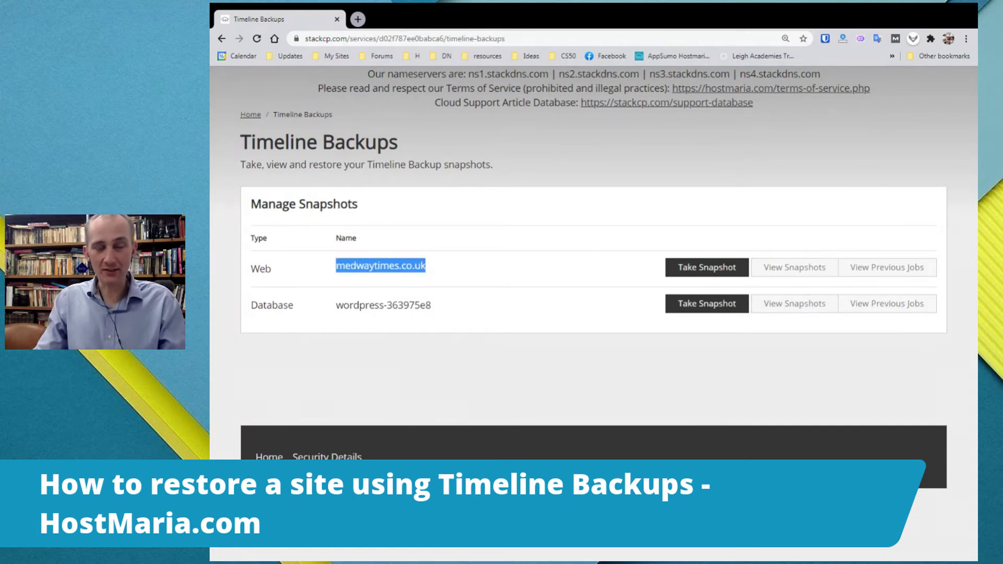
pyautogui.click(465, 292)
pyautogui.moveTo(448, 308); pyautogui.dragTo(333, 311)
pyautogui.click(511, 316)
pyautogui.click(794, 308)
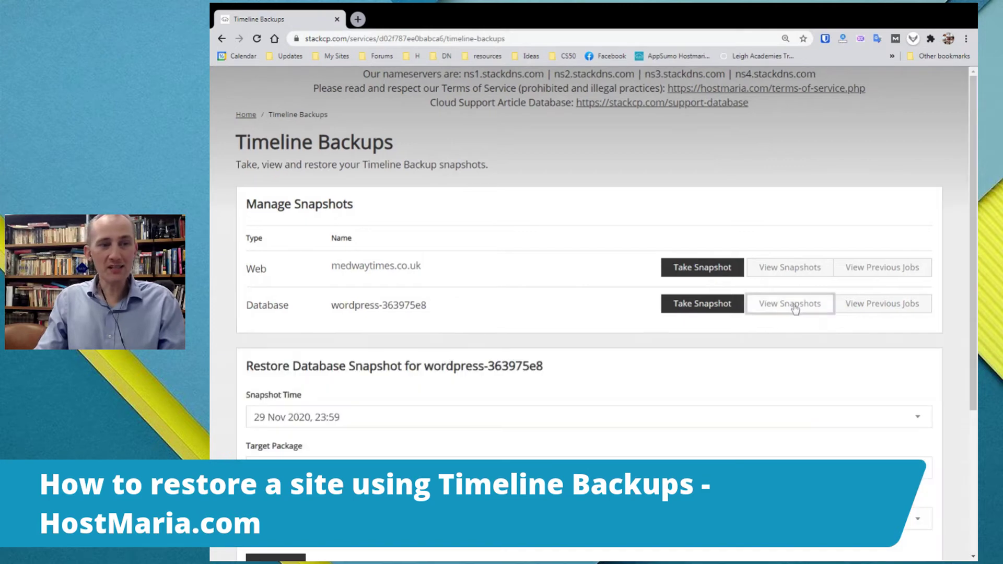
# Step: Restore the 27 Nov 2020, 23:59 snapshot into wordpress-363975e8
pyautogui.scroll(-2, 794, 308)
pyautogui.click(369, 312)
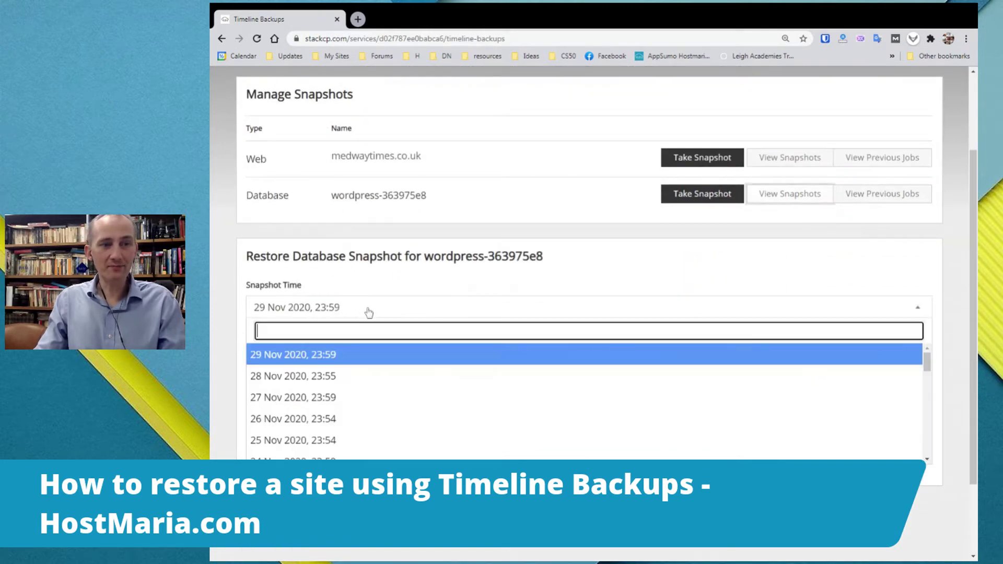
pyautogui.click(340, 399)
pyautogui.click(340, 405)
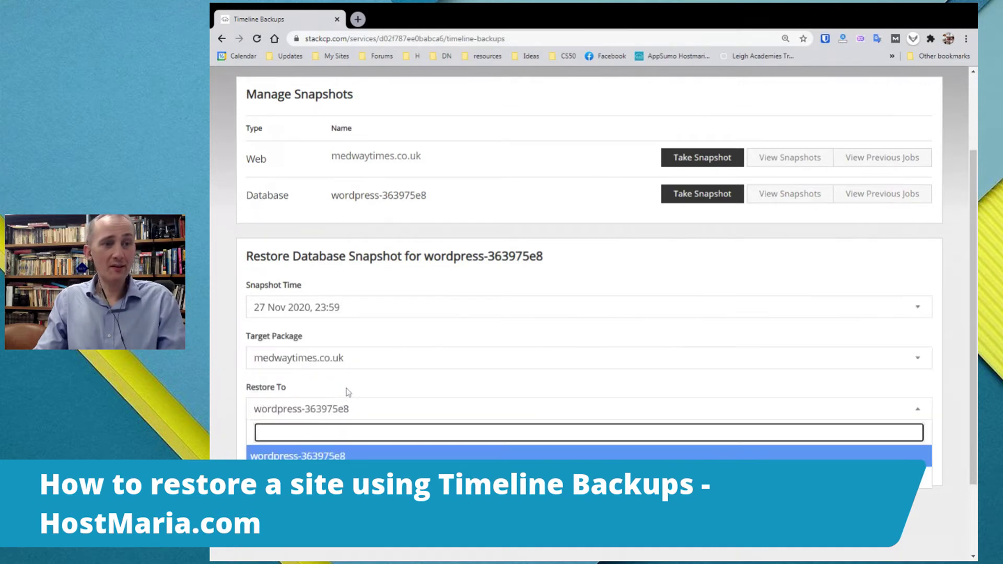
pyautogui.click(349, 393)
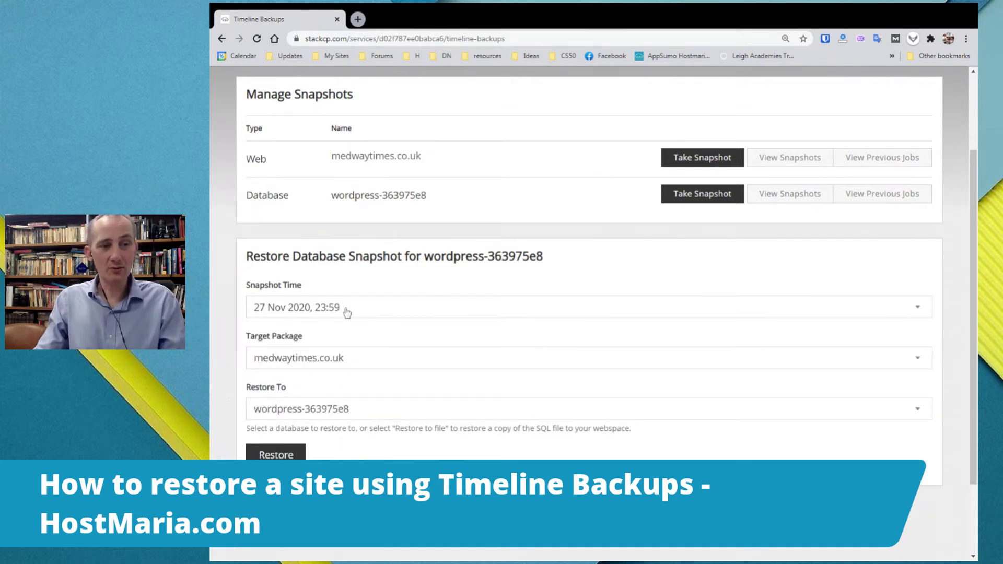
pyautogui.click(274, 454)
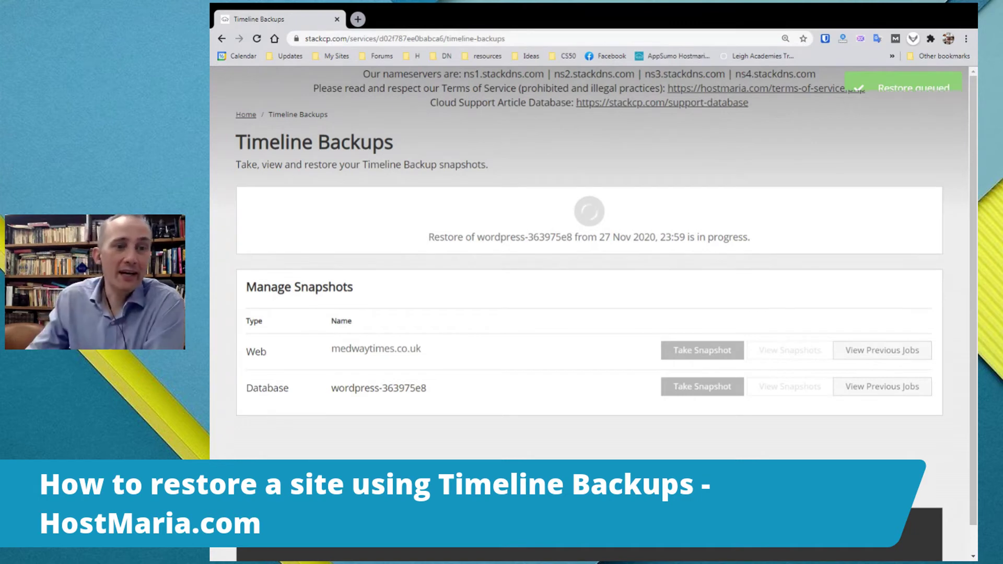
# Step: Wait for the database restore message to clear, pointing out its snapshot date and time
pyautogui.moveTo(750, 238); pyautogui.dragTo(635, 243)
pyautogui.click(634, 243)
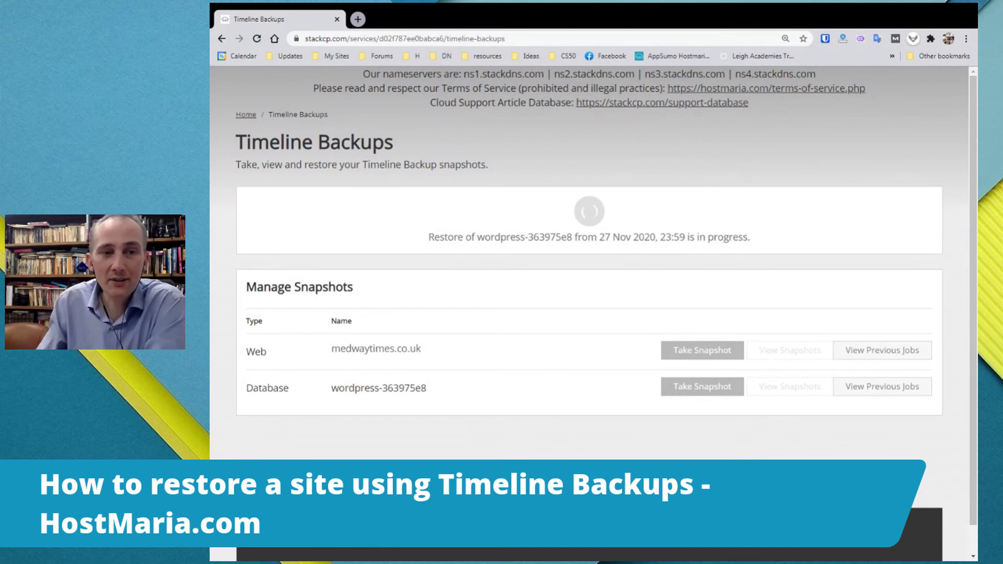
pyautogui.moveTo(599, 236); pyautogui.dragTo(687, 237)
pyautogui.click(630, 237)
pyautogui.click(687, 236)
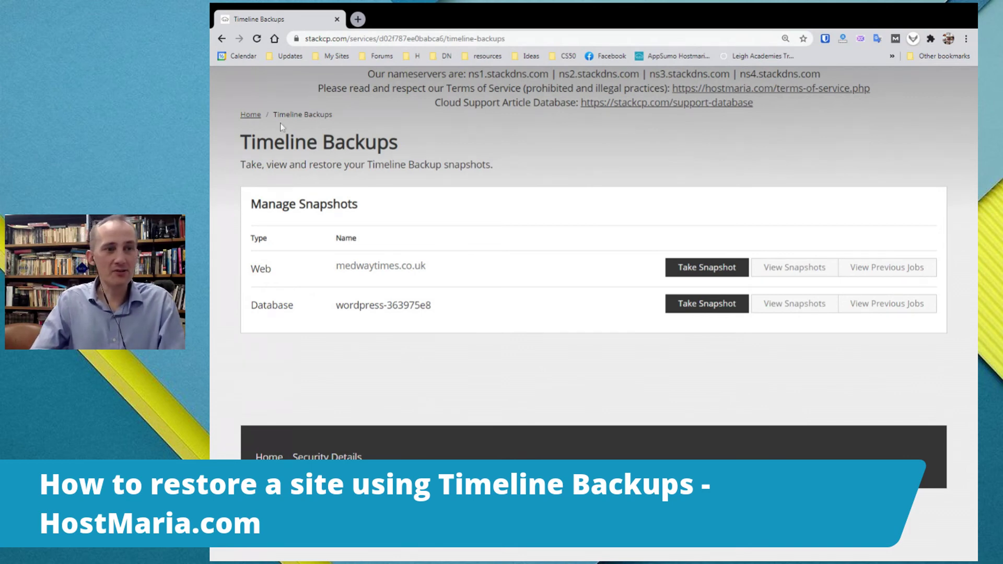
# Step: Return to the service overview and open the medwaytimes.co.uk primary domain in a new tab
pyautogui.click(251, 115)
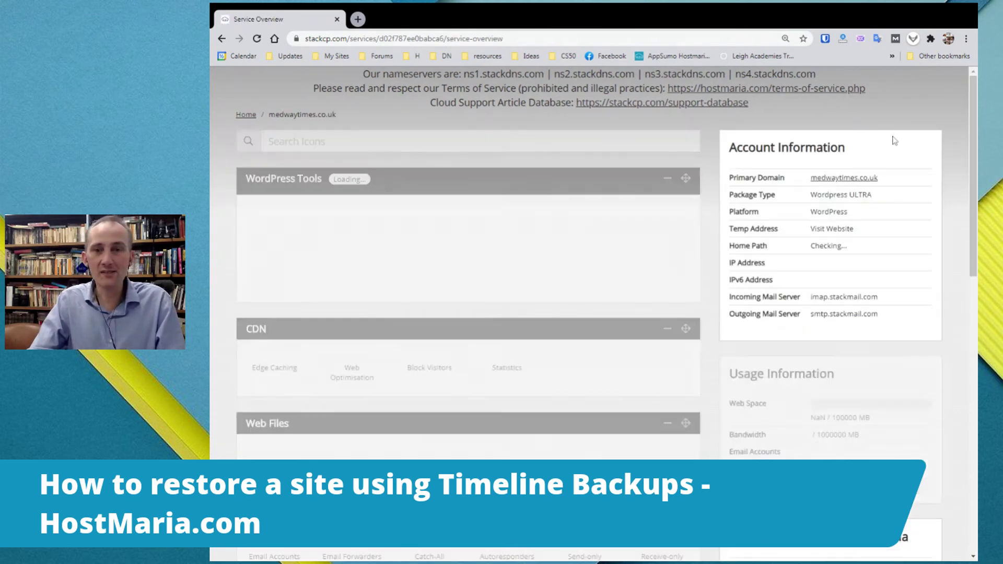
pyautogui.keyDown('ctrl'); pyautogui.click(834, 178); pyautogui.keyUp('ctrl')
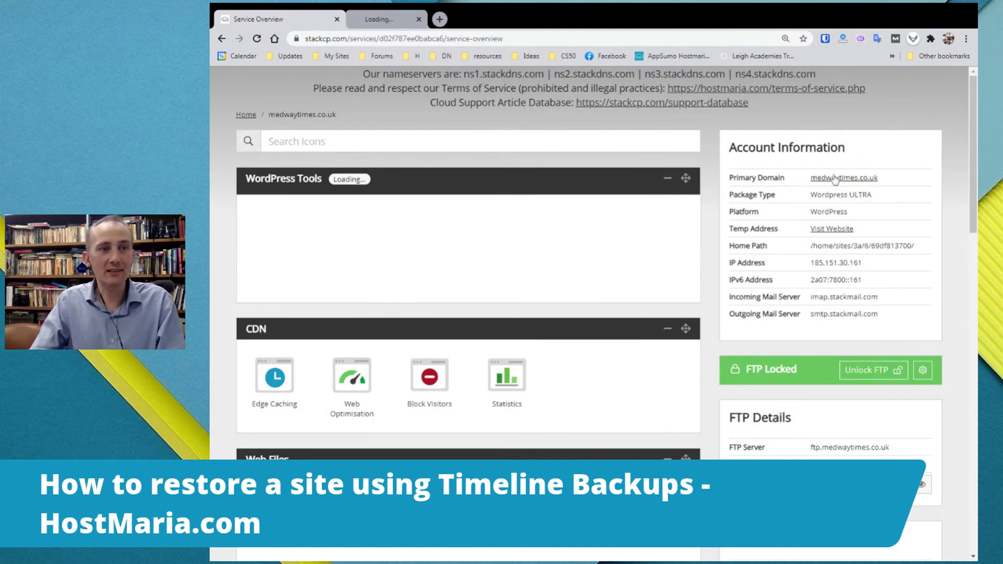
pyautogui.click(413, 23)
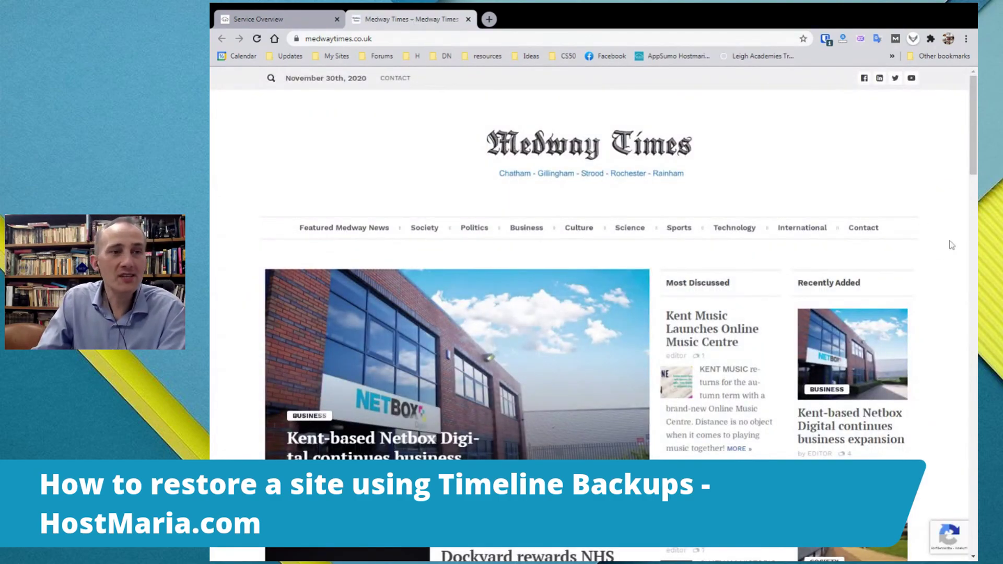
# Step: Read through the Children's Services scrutiny article, then switch back to the control panel tab
pyautogui.scroll(-10, 951, 244)
pyautogui.scroll(-5, 950, 244)
pyautogui.scroll(5, 948, 242)
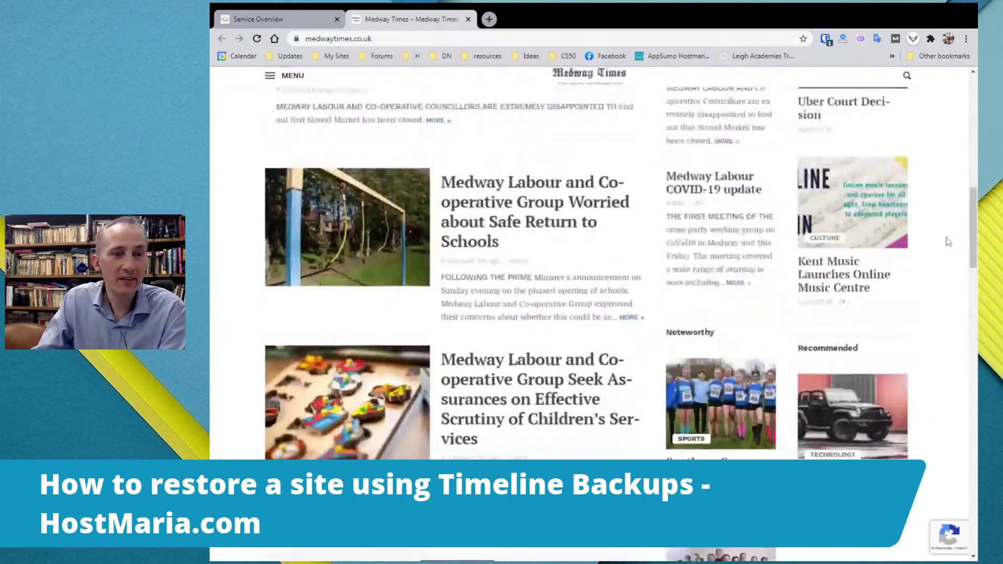
pyautogui.click(545, 390)
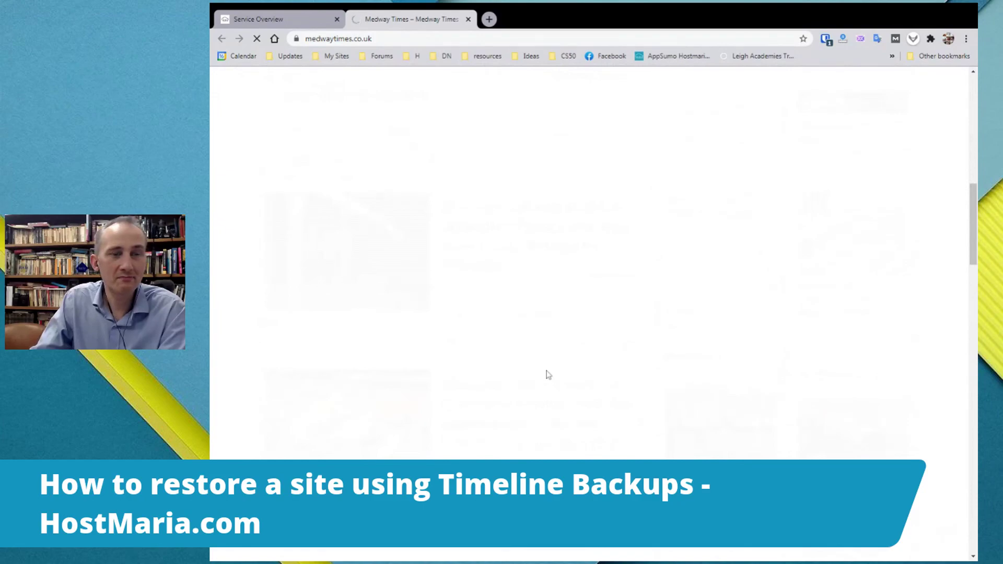
pyautogui.scroll(-3, 656, 315)
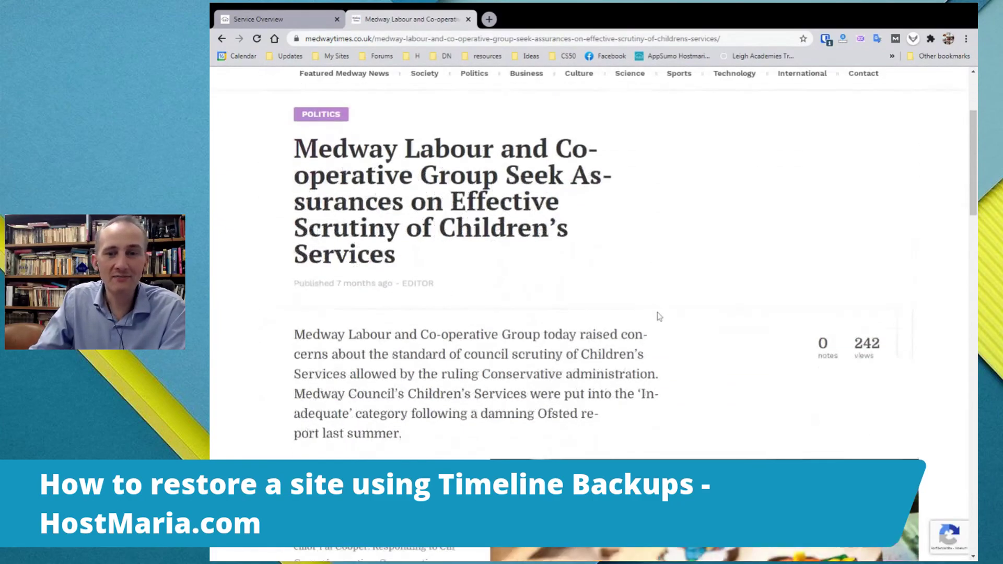
pyautogui.scroll(-3, 503, 270)
pyautogui.scroll(-20, 503, 270)
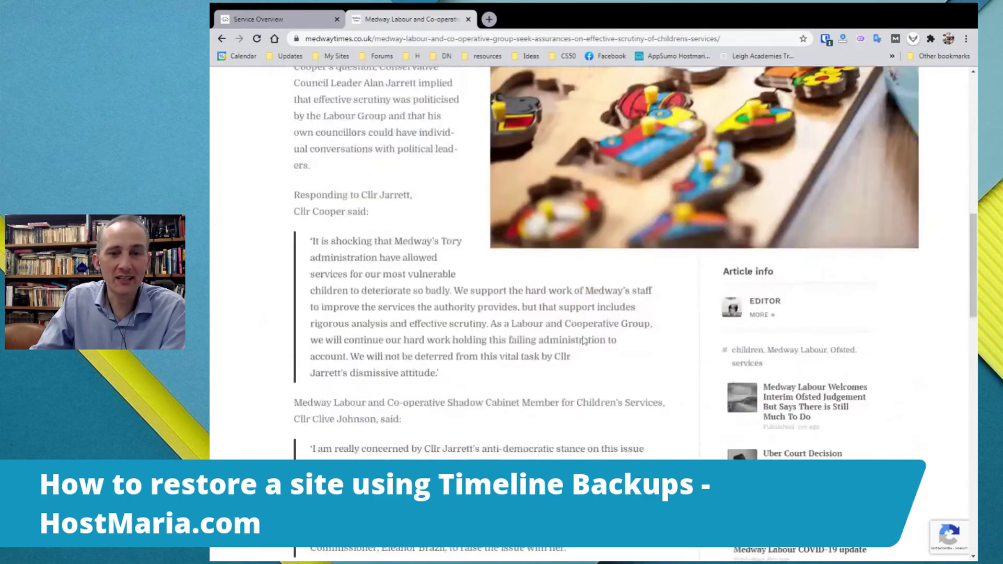
pyautogui.scroll(20, 580, 328)
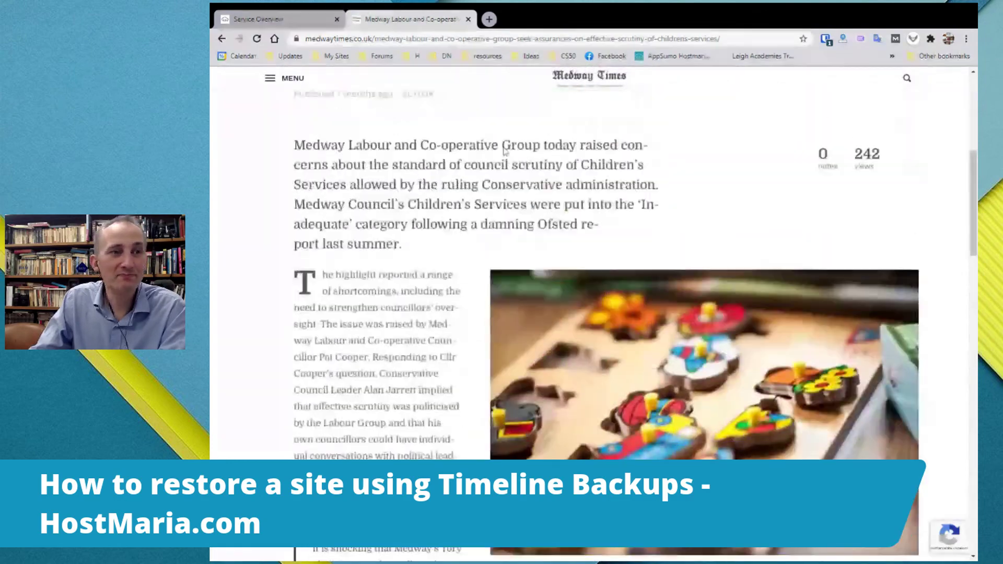
pyautogui.hotkey('ctrl', 'pageup')
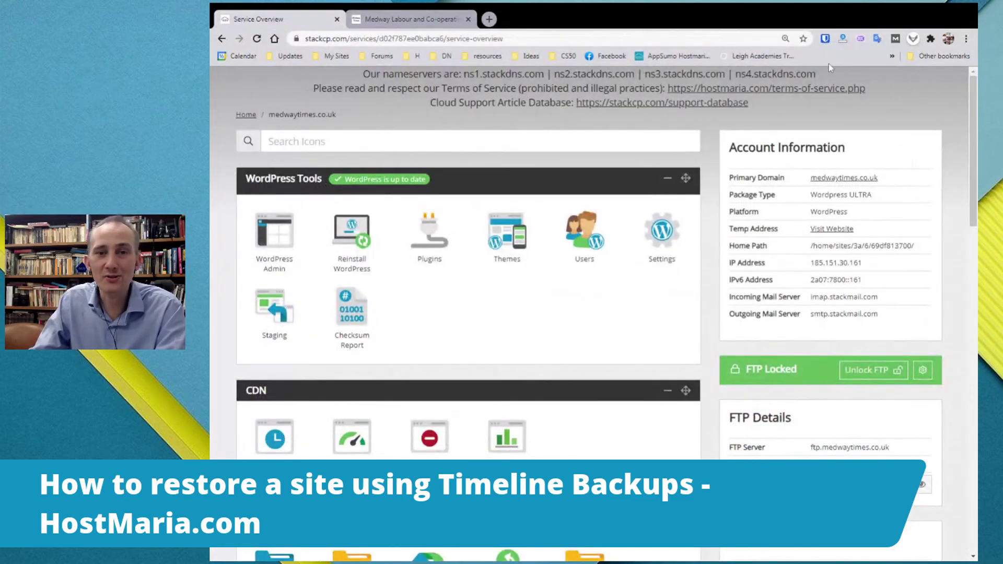
pyautogui.scroll(-5, 707, 349)
pyautogui.scroll(-1, 708, 349)
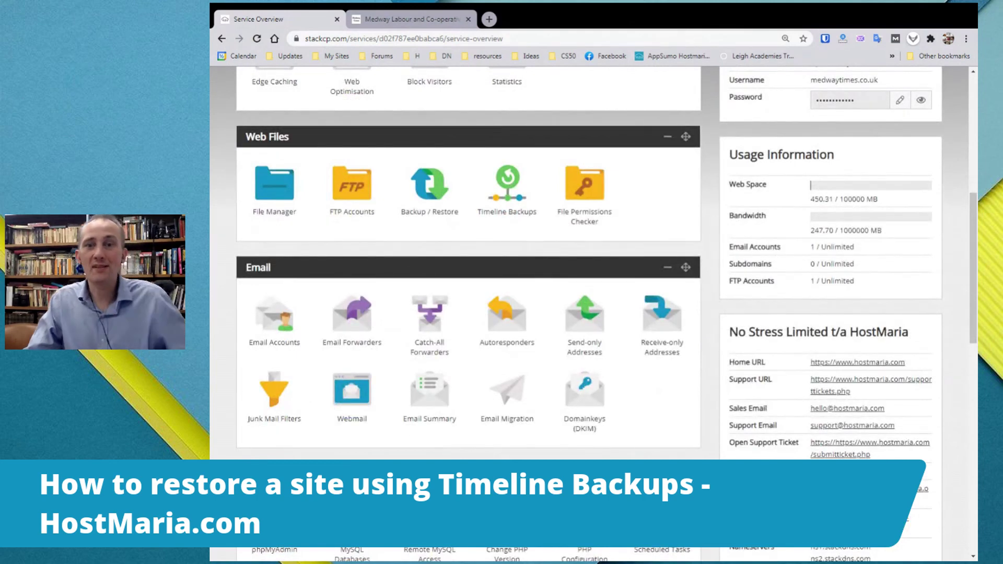